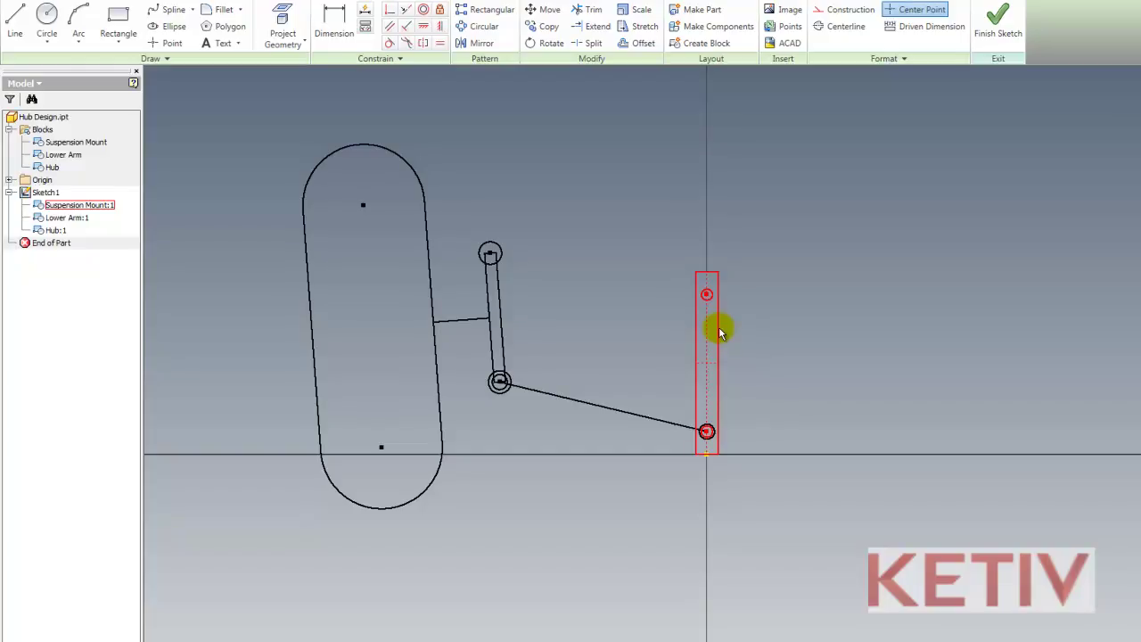
Select the Suspension Mount block standing on the vertical axis
{"action": "left_click", "coordinate": [720, 331]}
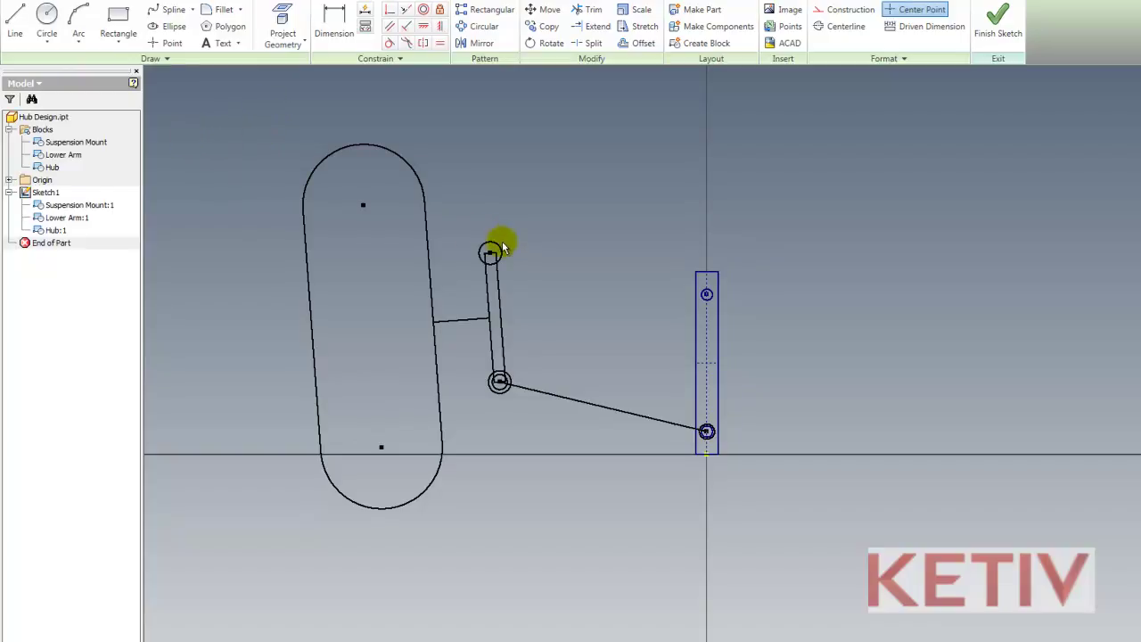
Draw a horizontal line above the layout for the upper arm
{"action": "left_click", "coordinate": [24, 11]}
{"action": "left_click", "coordinate": [454, 110]}
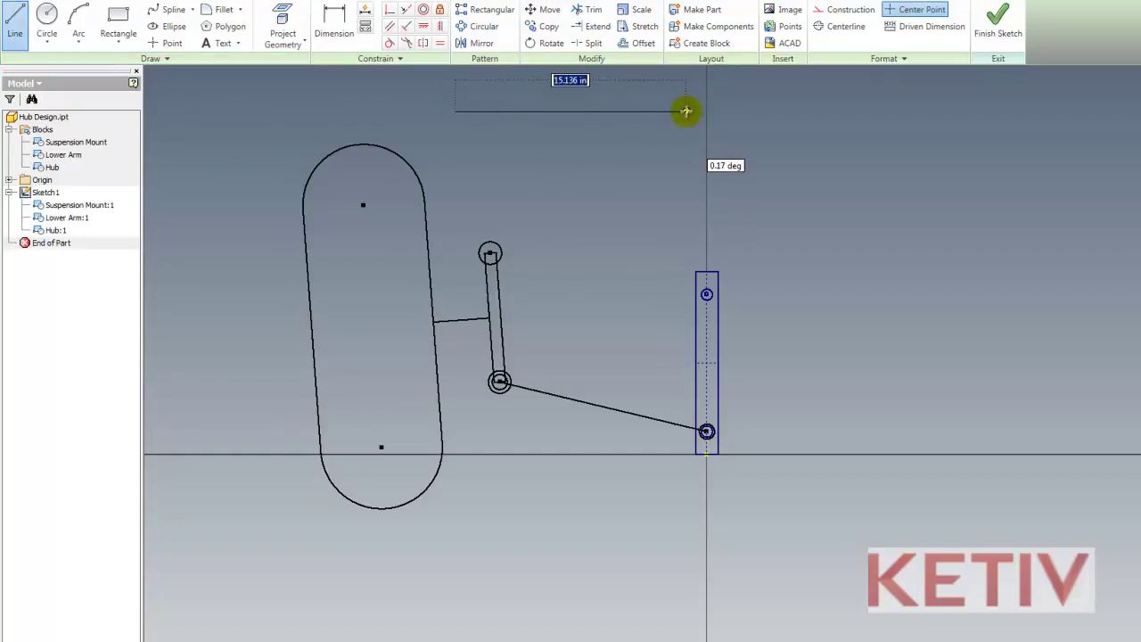
{"action": "left_click", "coordinate": [686, 110]}
{"action": "right_click", "coordinate": [753, 104]}
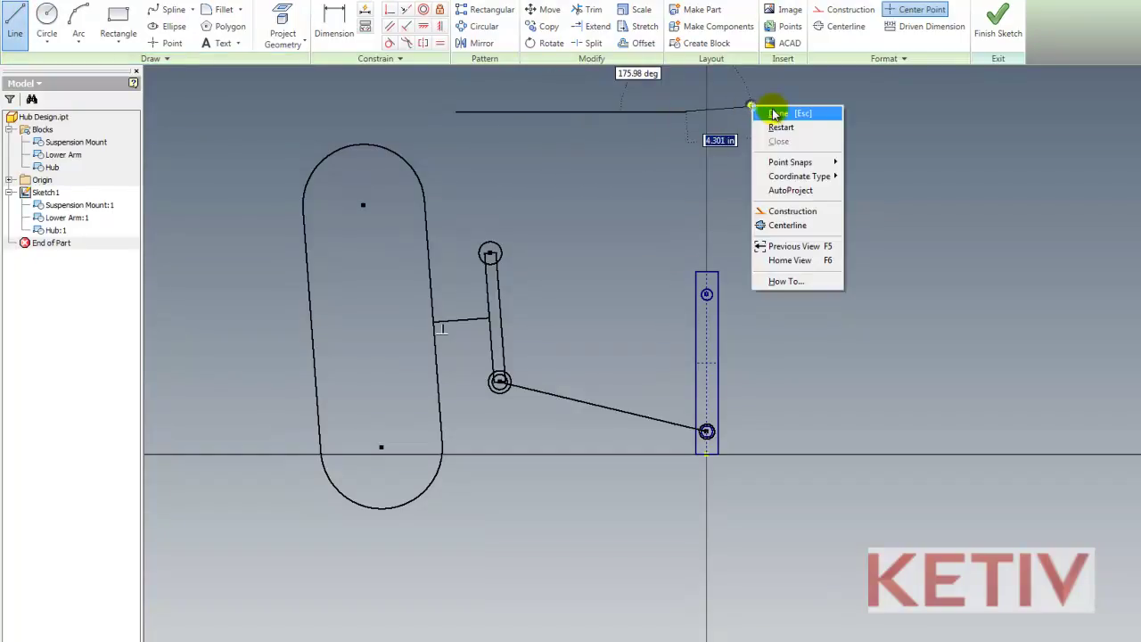
{"action": "left_click", "coordinate": [772, 109]}
Add 1.000-diameter circles centered on both ends of the line
{"action": "left_click", "coordinate": [46, 19]}
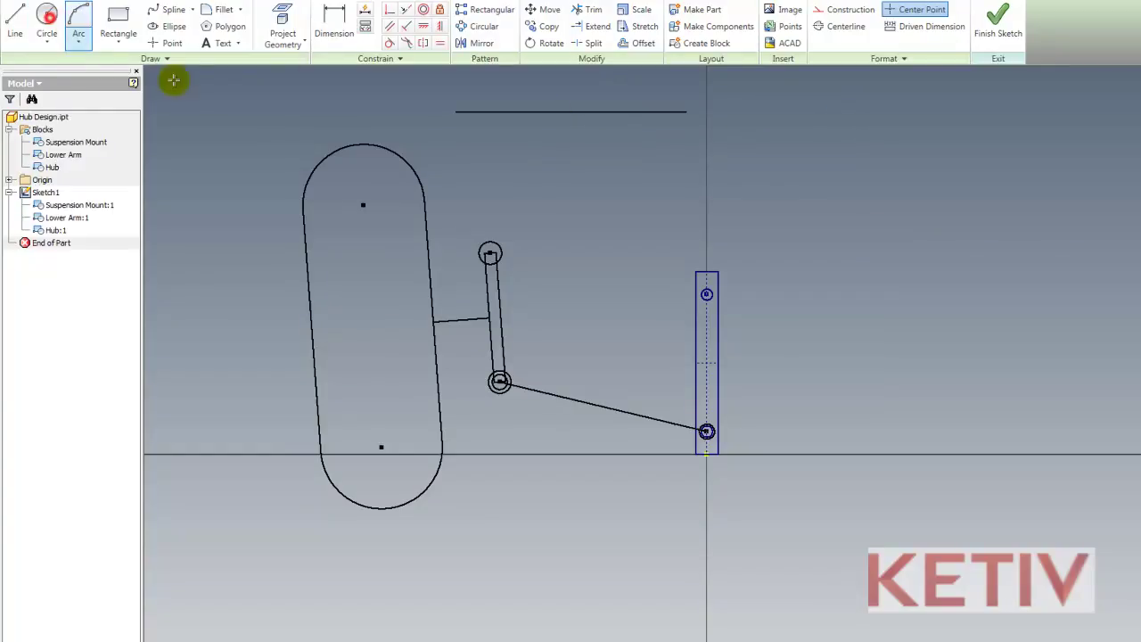
{"action": "left_click", "coordinate": [454, 111]}
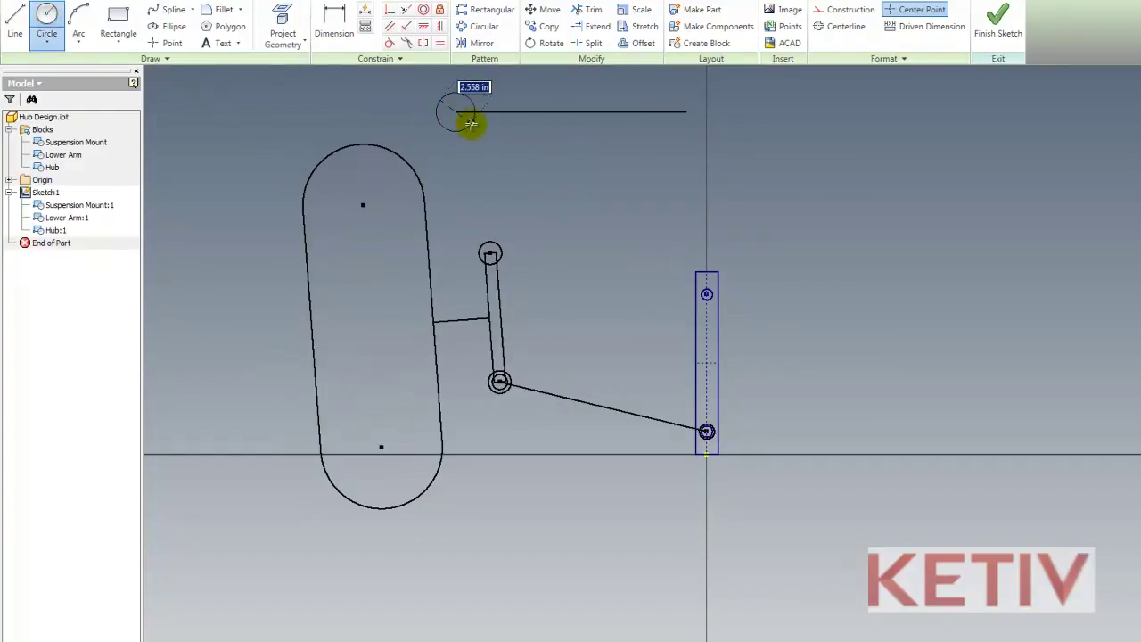
{"action": "type", "text": "1"}
{"action": "key", "text": "Return"}
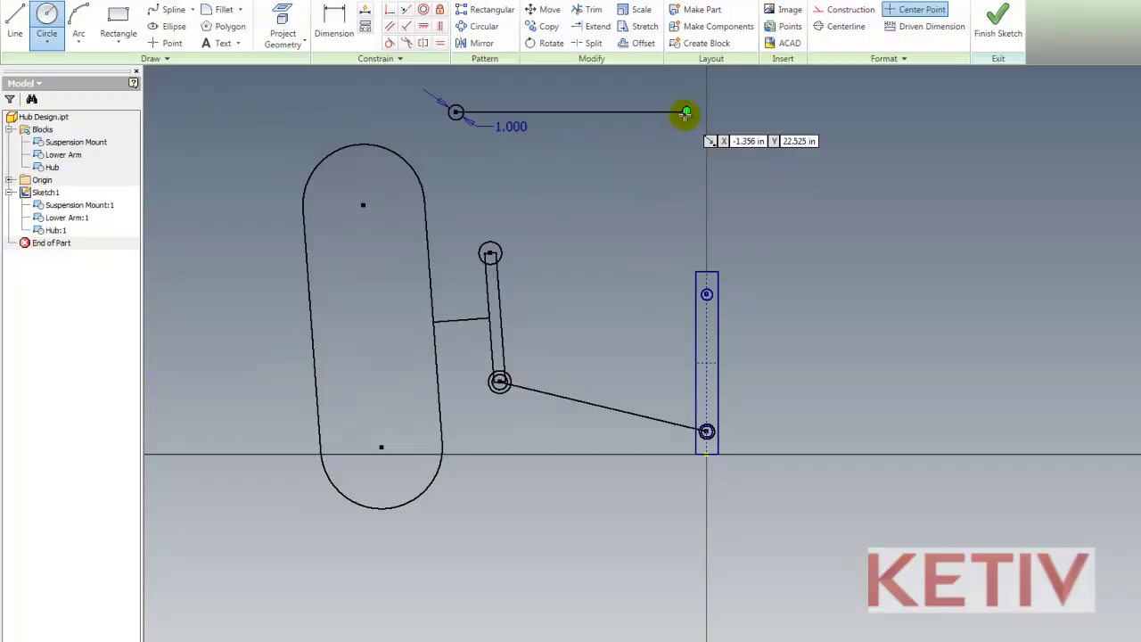
{"action": "left_click", "coordinate": [685, 112]}
{"action": "type", "text": "1"}
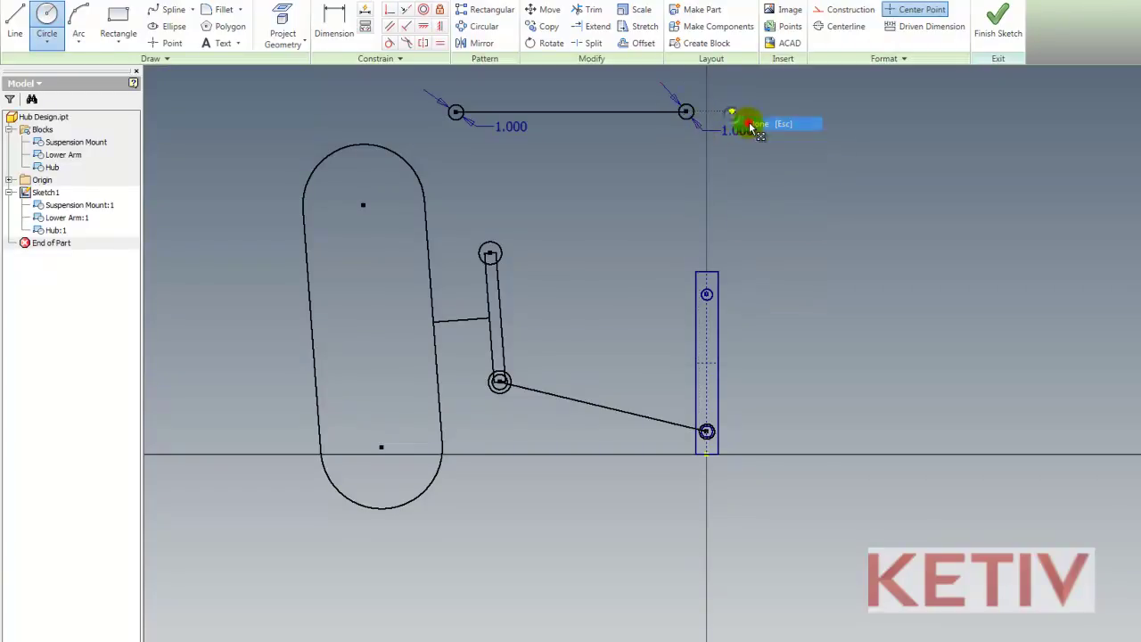
{"action": "key", "text": "Return"}
{"action": "key", "text": "Escape"}
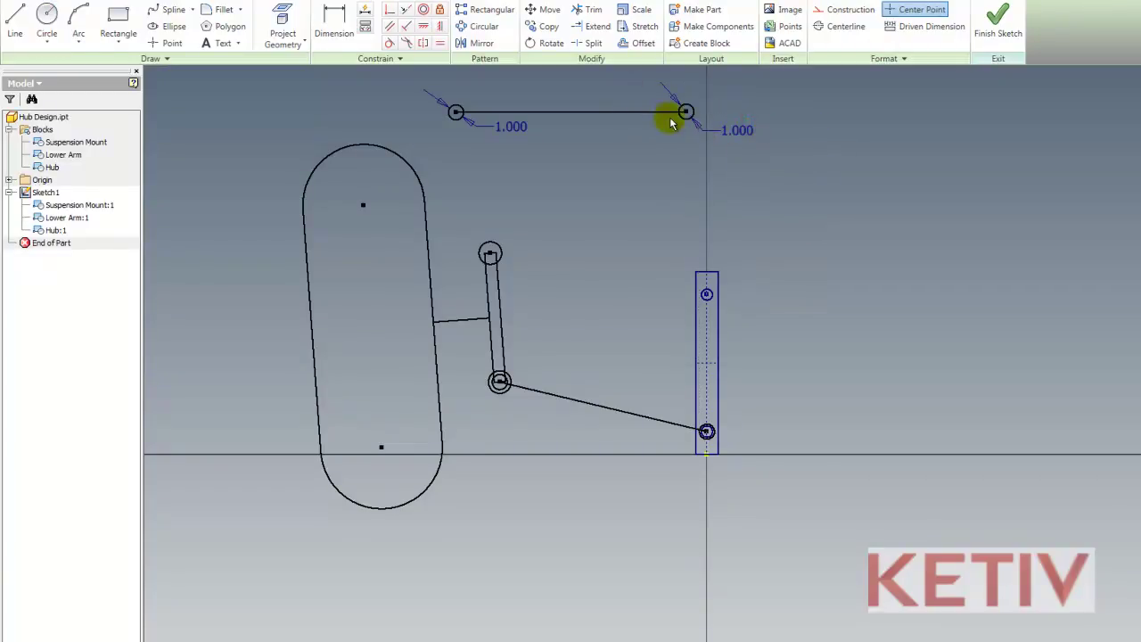
Dimension the line to 12.000, then window-select the line, circles and dimension
{"action": "right_click", "coordinate": [621, 95]}
{"action": "left_click", "coordinate": [678, 247]}
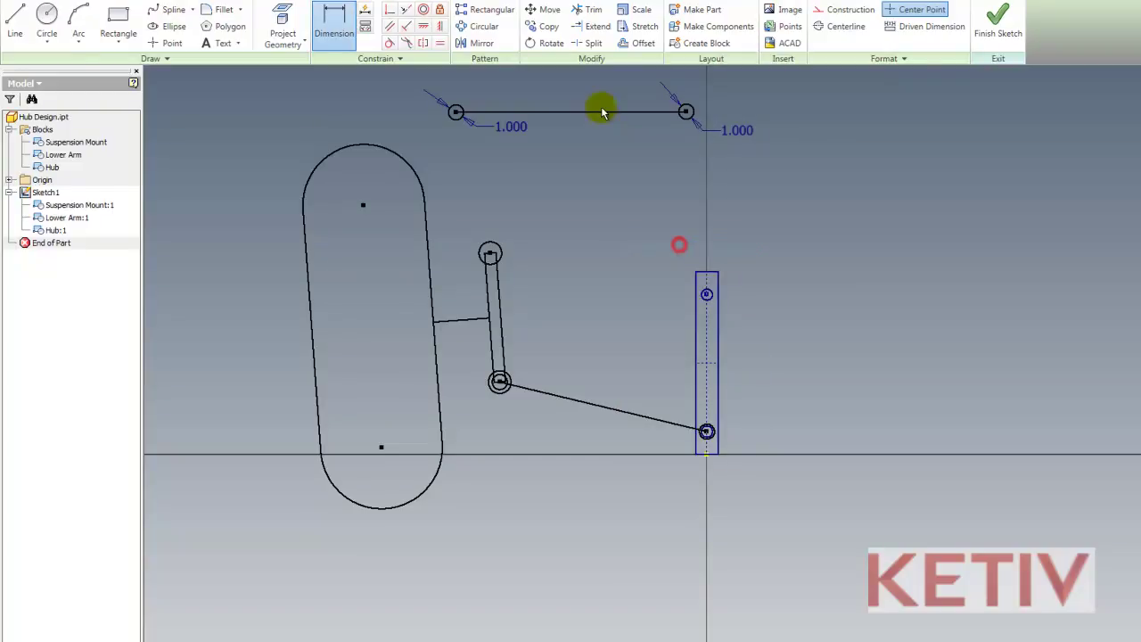
{"action": "left_click", "coordinate": [601, 111]}
{"action": "left_click", "coordinate": [601, 151]}
{"action": "type", "text": "12"}
{"action": "key", "text": "Return"}
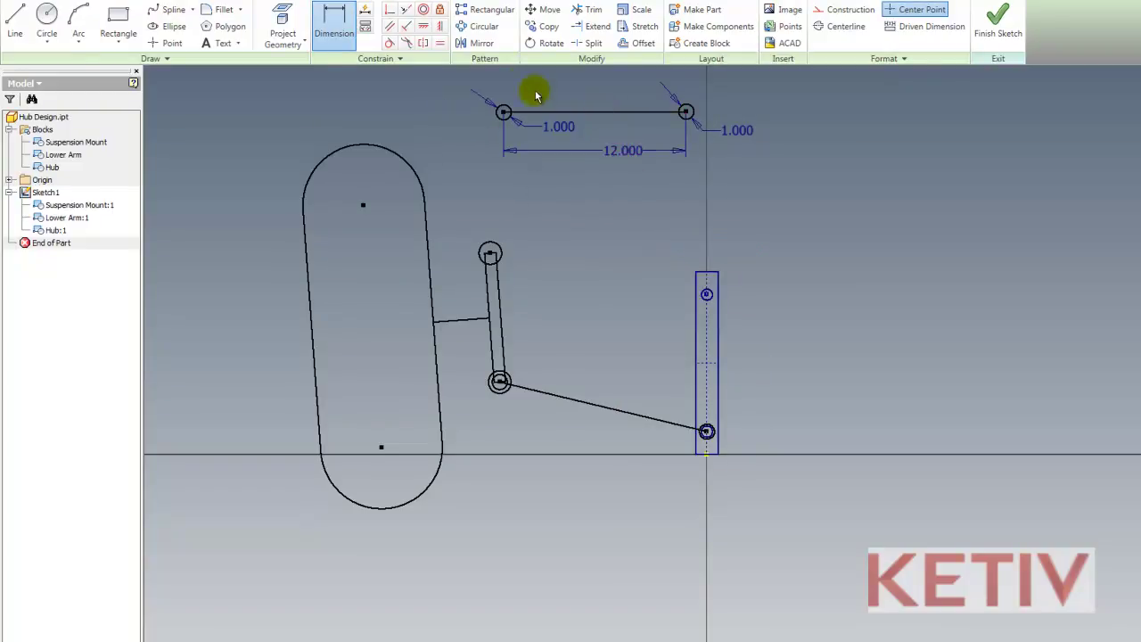
{"action": "right_click", "coordinate": [518, 90]}
{"action": "left_click", "coordinate": [532, 88]}
{"action": "left_click_drag", "start_coordinate": [431, 79], "coordinate": [795, 209]}
Create the 'Upper Suspension Arm' block with an upper control arm description, inserted at the line's right end
{"action": "left_click", "coordinate": [702, 42]}
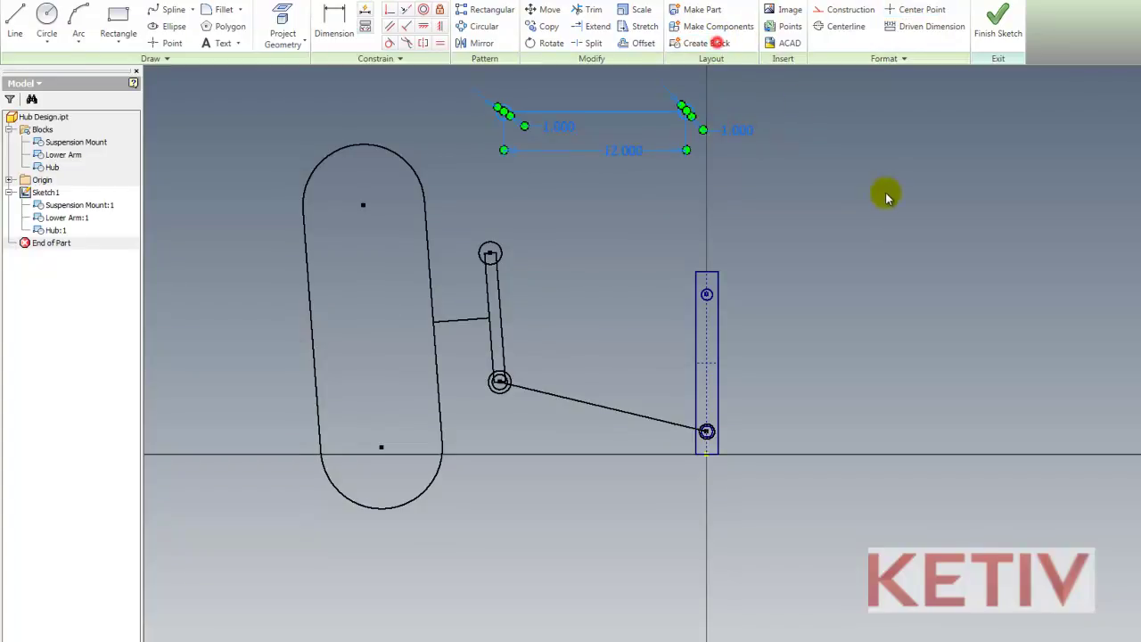
{"action": "type", "text": "Upper S"}
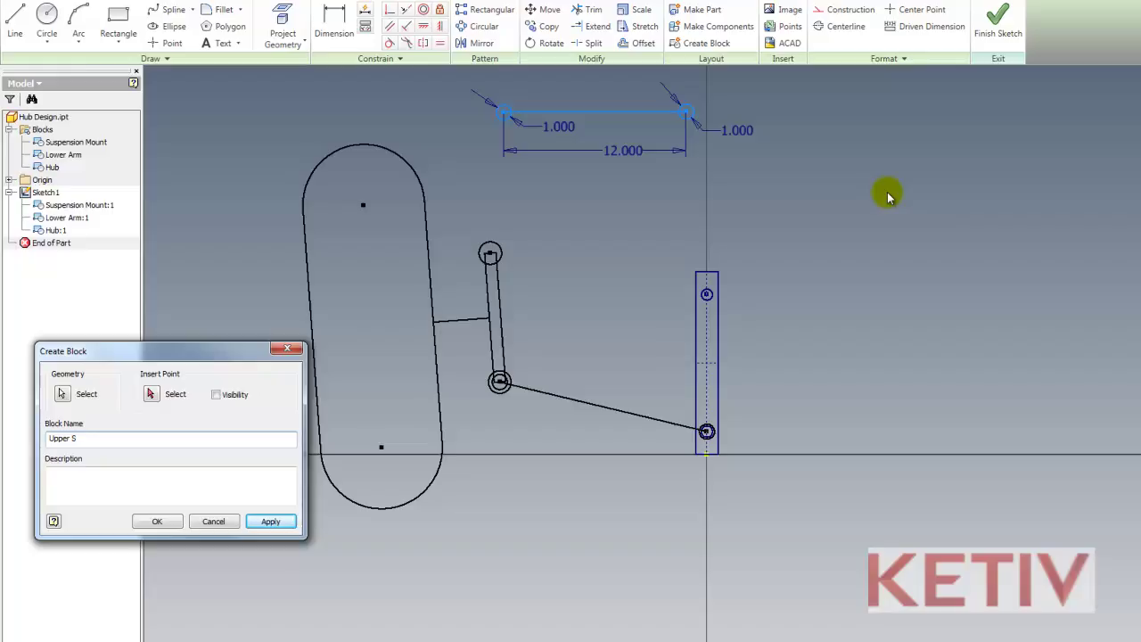
{"action": "type", "text": "uspension Arm"}
{"action": "key", "text": "Tab"}
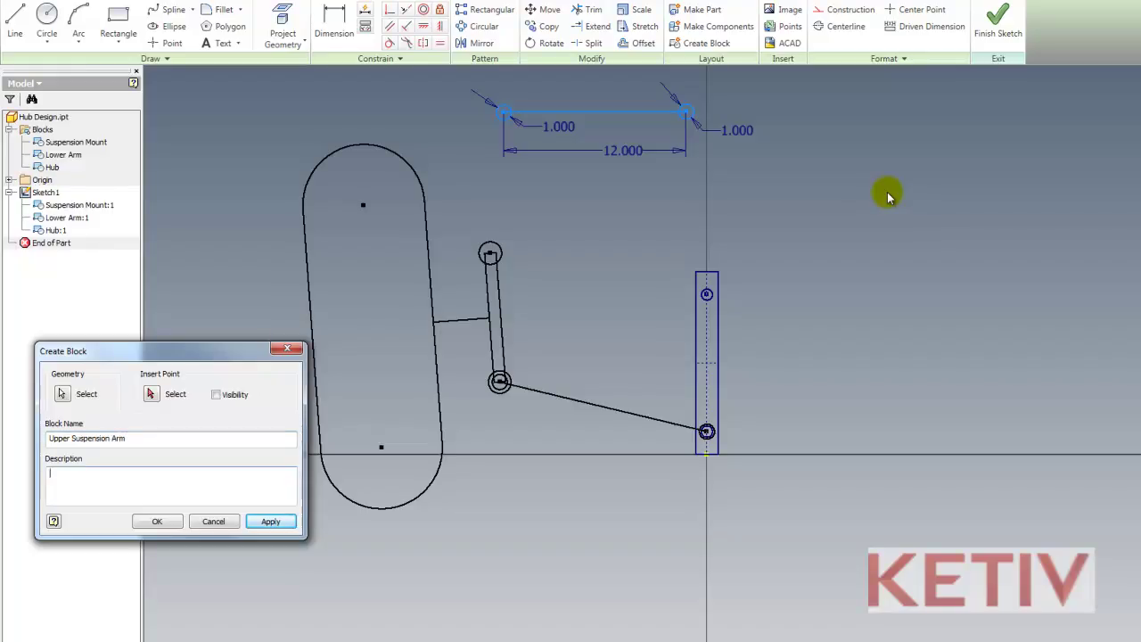
{"action": "type", "text": "Upper Constrol Arm for S"}
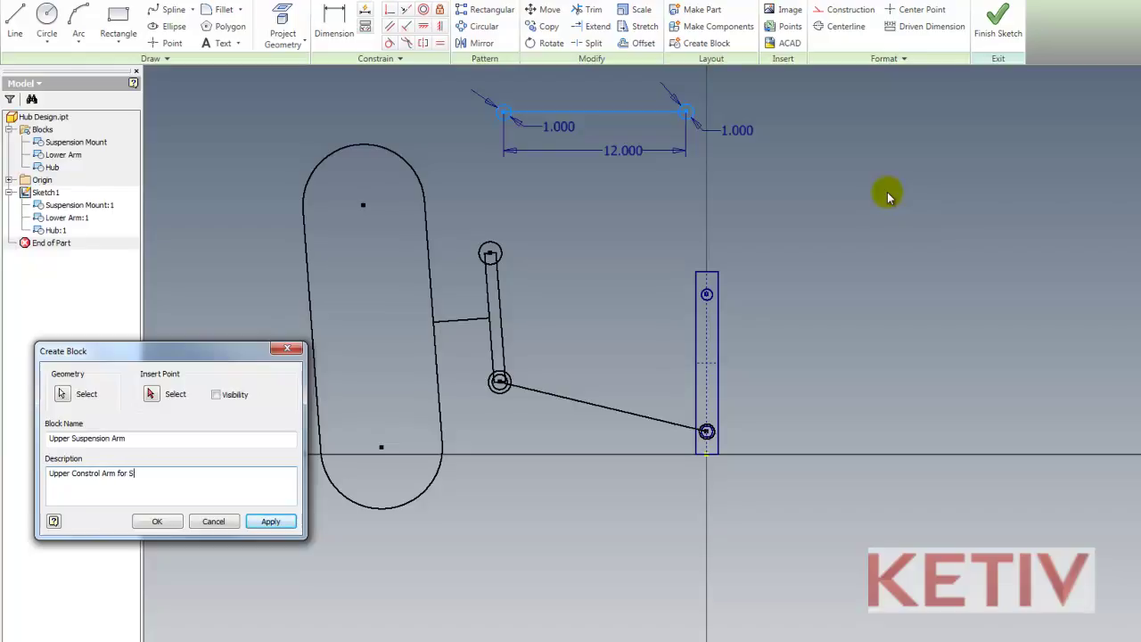
{"action": "type", "text": "em"}
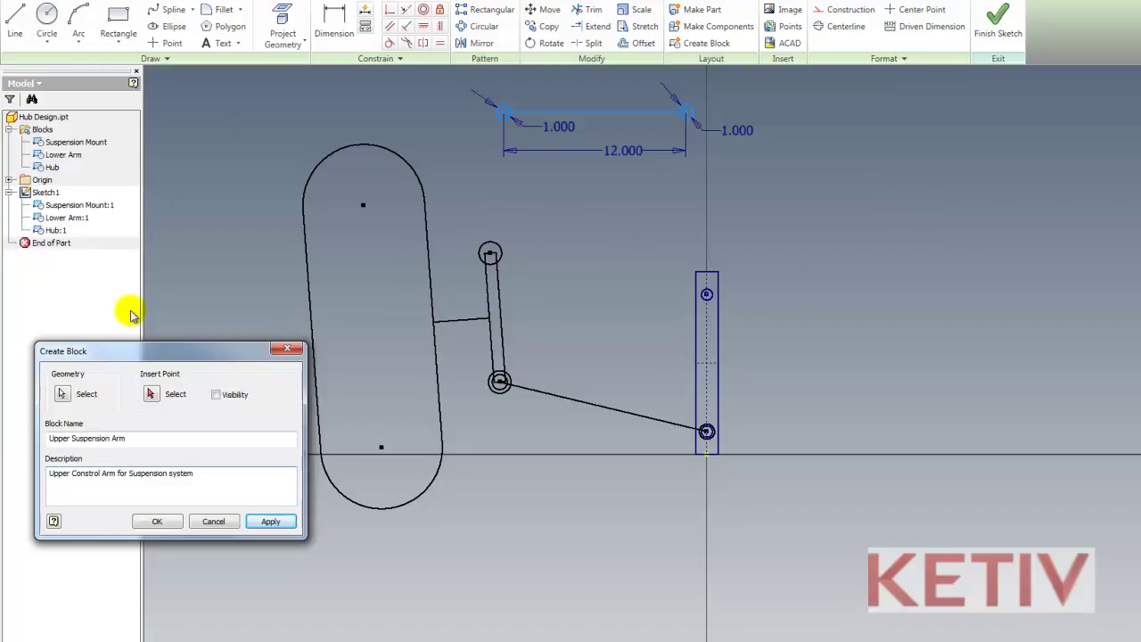
{"action": "left_click", "coordinate": [152, 394]}
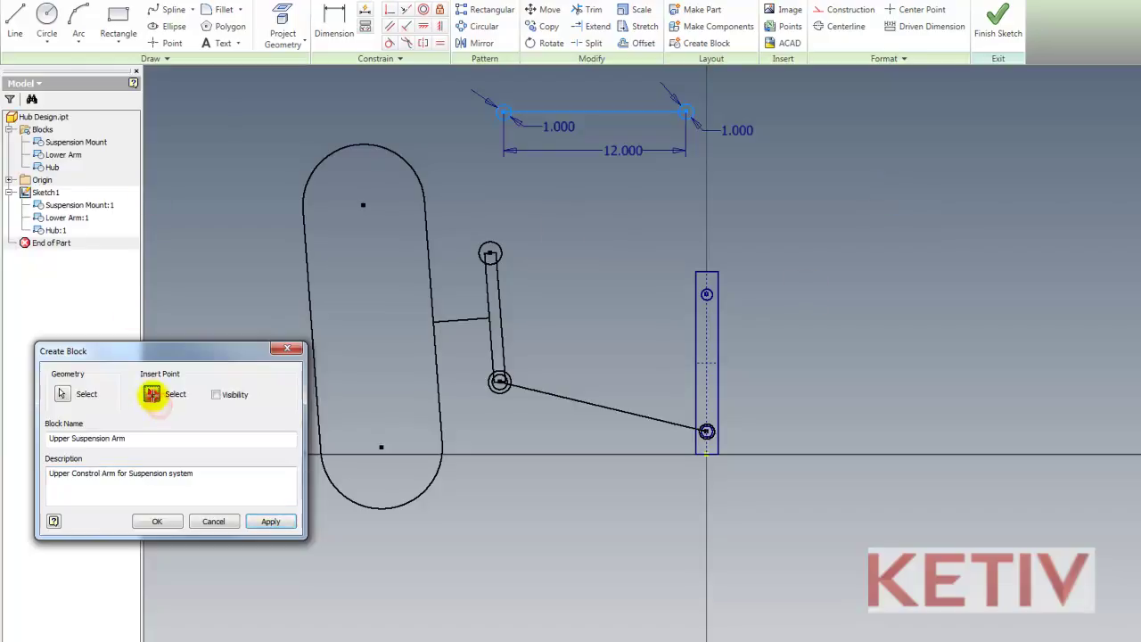
{"action": "left_click", "coordinate": [685, 112]}
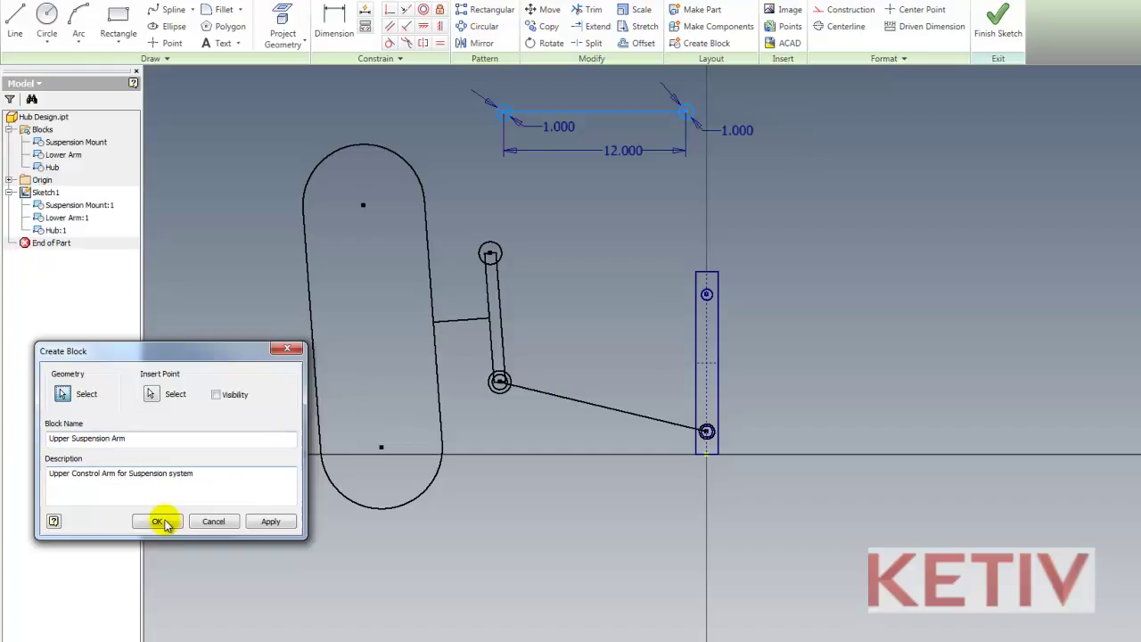
{"action": "left_click", "coordinate": [157, 521]}
{"action": "left_click", "coordinate": [764, 145]}
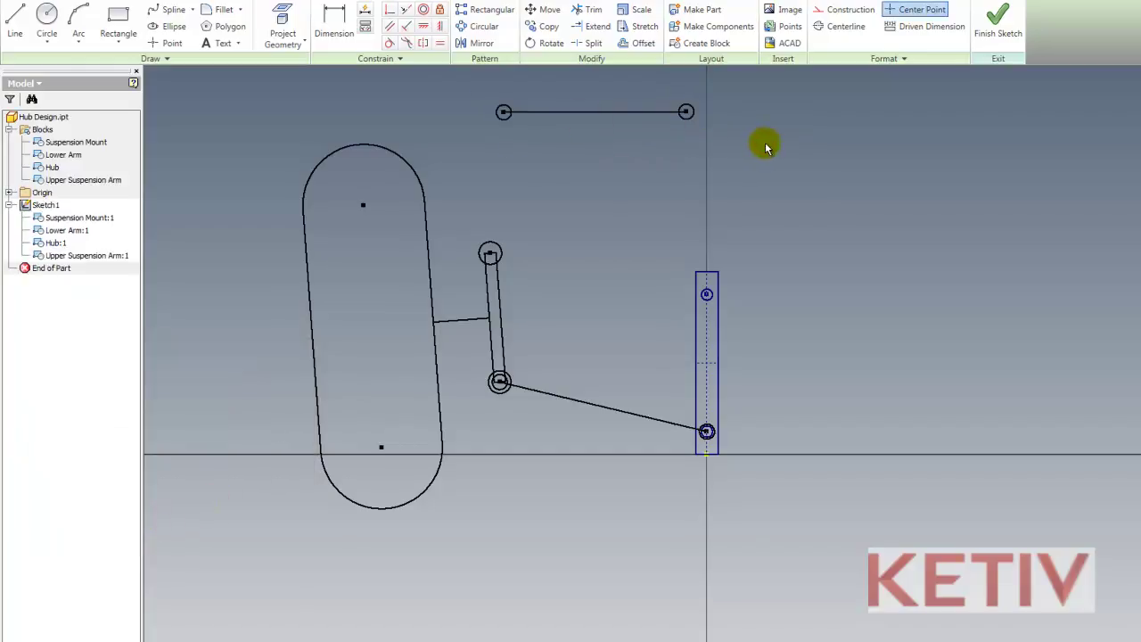
Make the arm ends concentric with the mount's upper hole and hub's upper pivot, then flex the linkage
{"action": "right_click", "coordinate": [765, 147]}
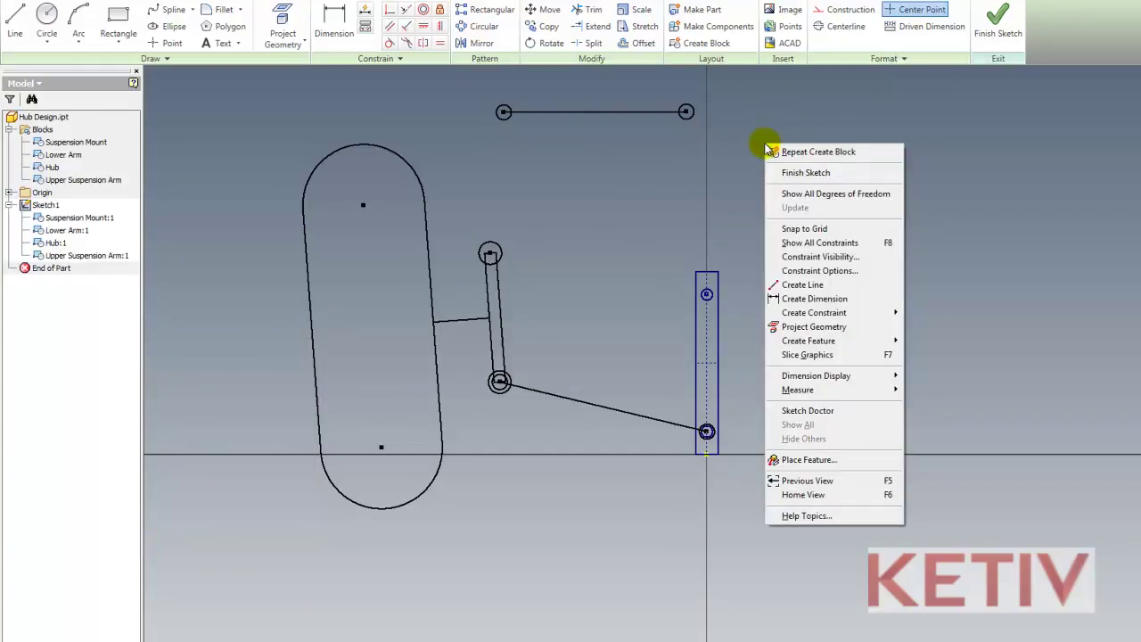
{"action": "left_click", "coordinate": [838, 310]}
{"action": "left_click", "coordinate": [937, 382]}
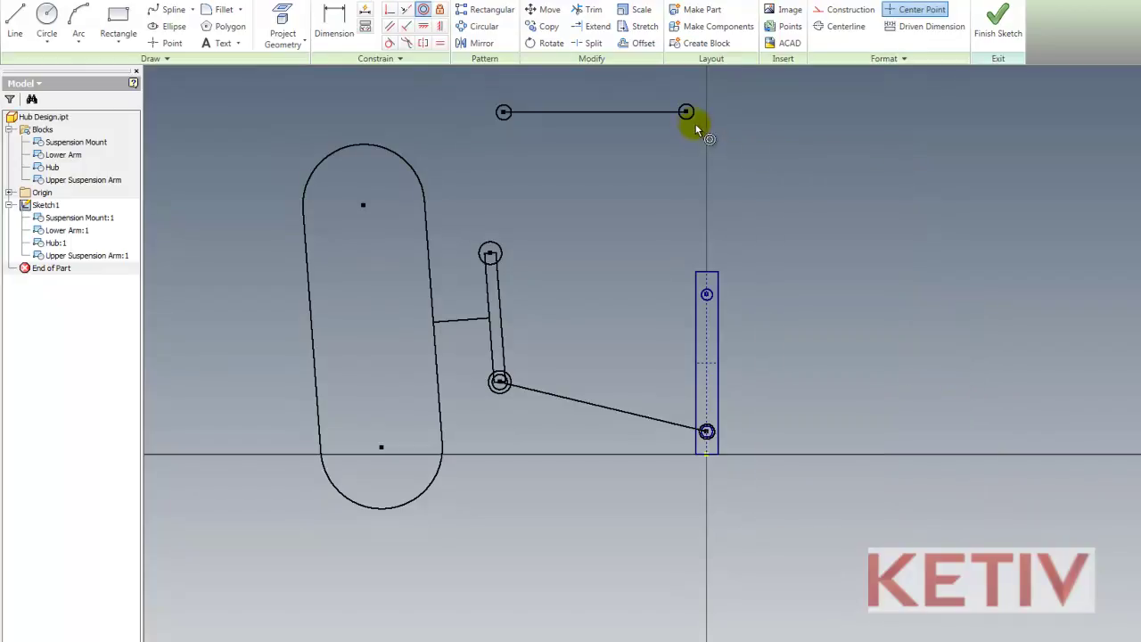
{"action": "left_click", "coordinate": [708, 302]}
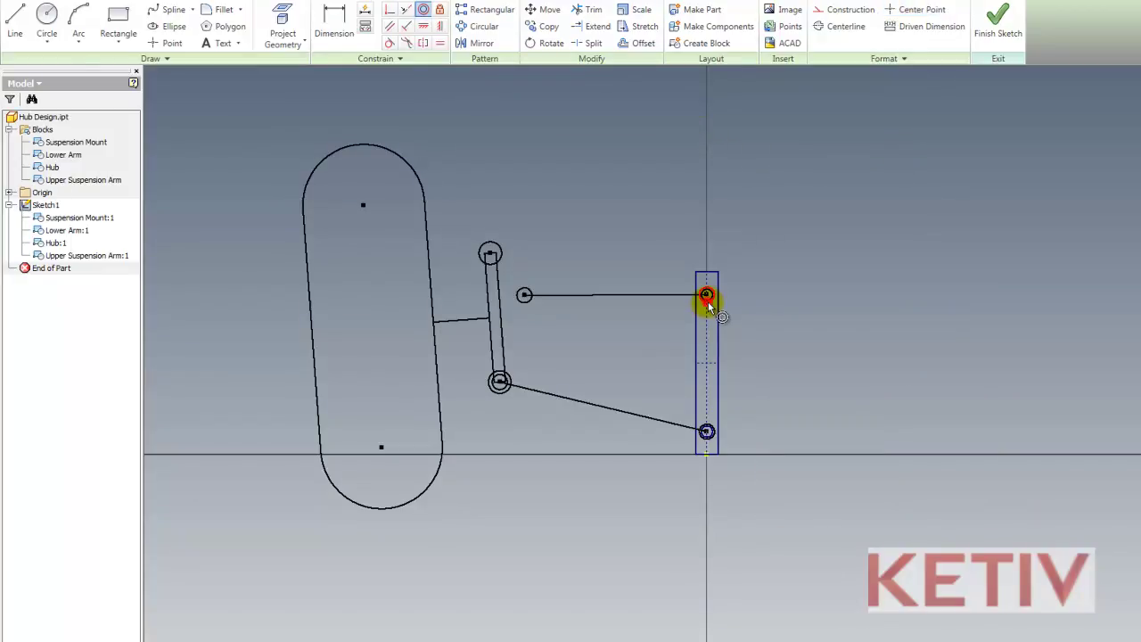
{"action": "left_click", "coordinate": [529, 296]}
{"action": "left_click", "coordinate": [489, 255]}
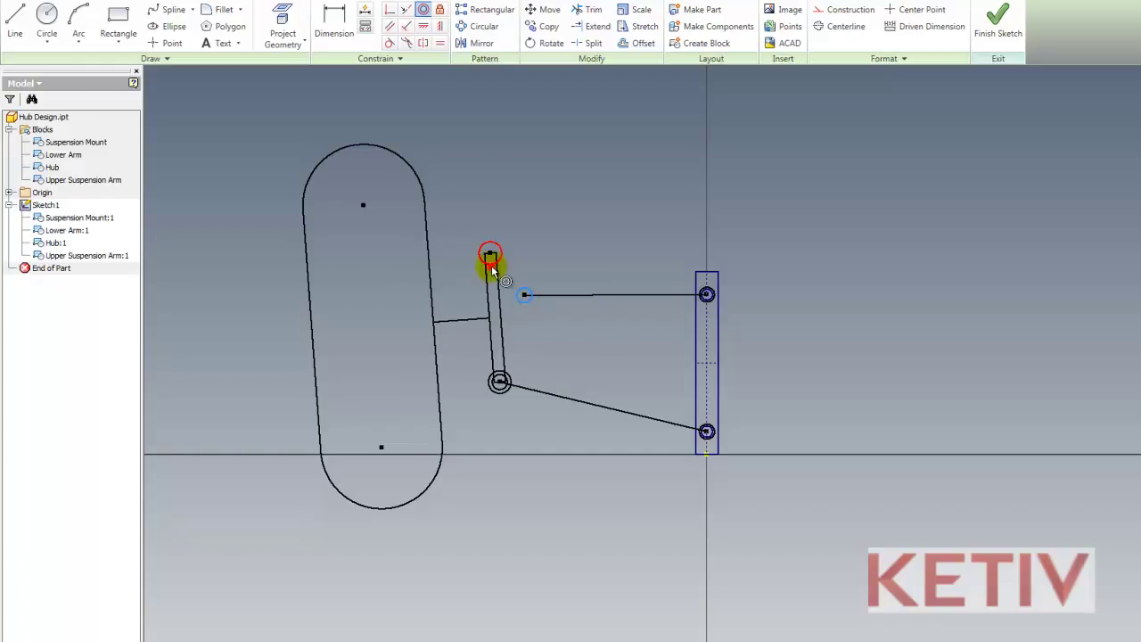
{"action": "right_click", "coordinate": [571, 129]}
{"action": "left_click", "coordinate": [578, 139]}
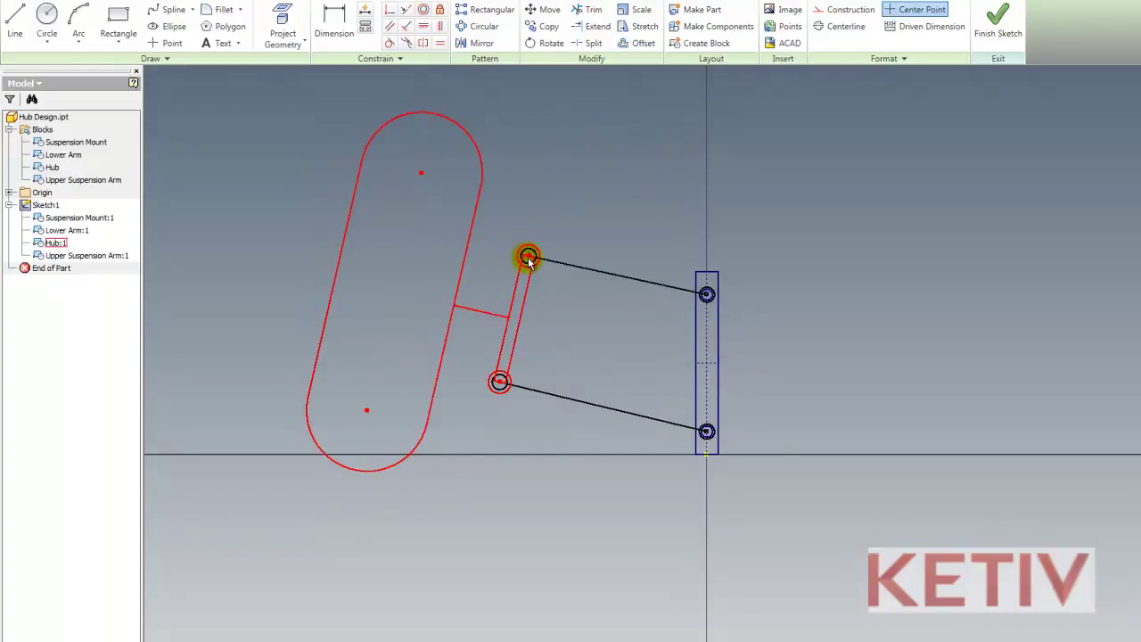
{"action": "mouse_move", "coordinate": [528, 259]}
{"action": "left_mouse_down"}
{"action": "mouse_move", "coordinate": [509, 334]}
{"action": "mouse_move", "coordinate": [502, 160]}
{"action": "mouse_move", "coordinate": [420, 309]}
{"action": "mouse_move", "coordinate": [395, 398]}
{"action": "mouse_move", "coordinate": [436, 234]}
{"action": "left_mouse_up"}
Dimension the 22.722 track width from the hub's lower point to the mount's lower pivot
{"action": "left_click", "coordinate": [337, 23]}
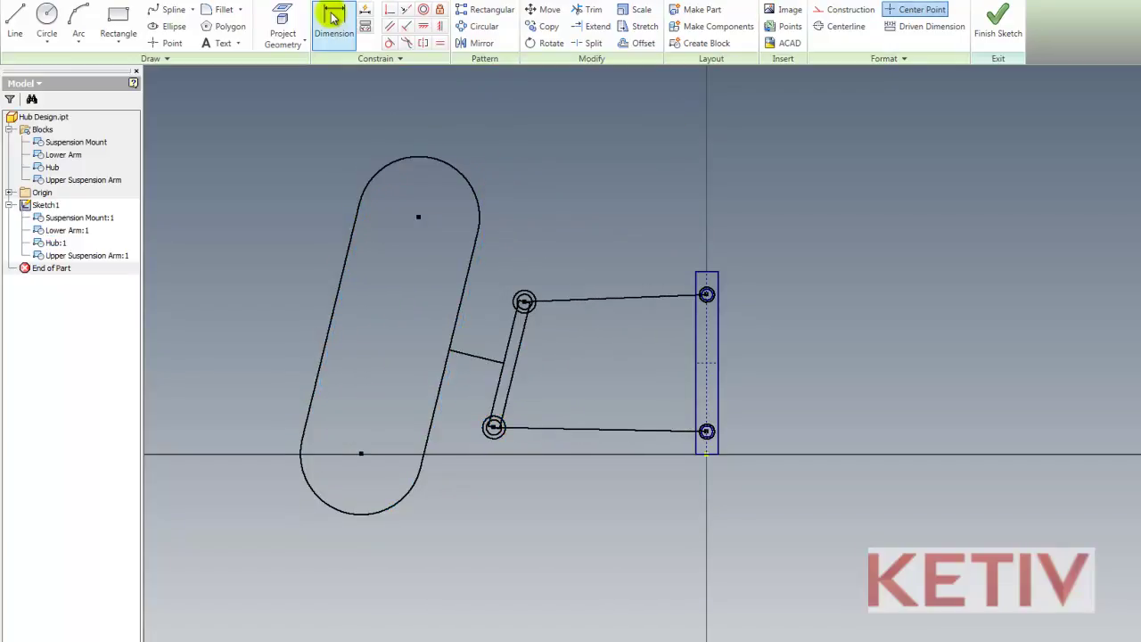
{"action": "left_click", "coordinate": [360, 455]}
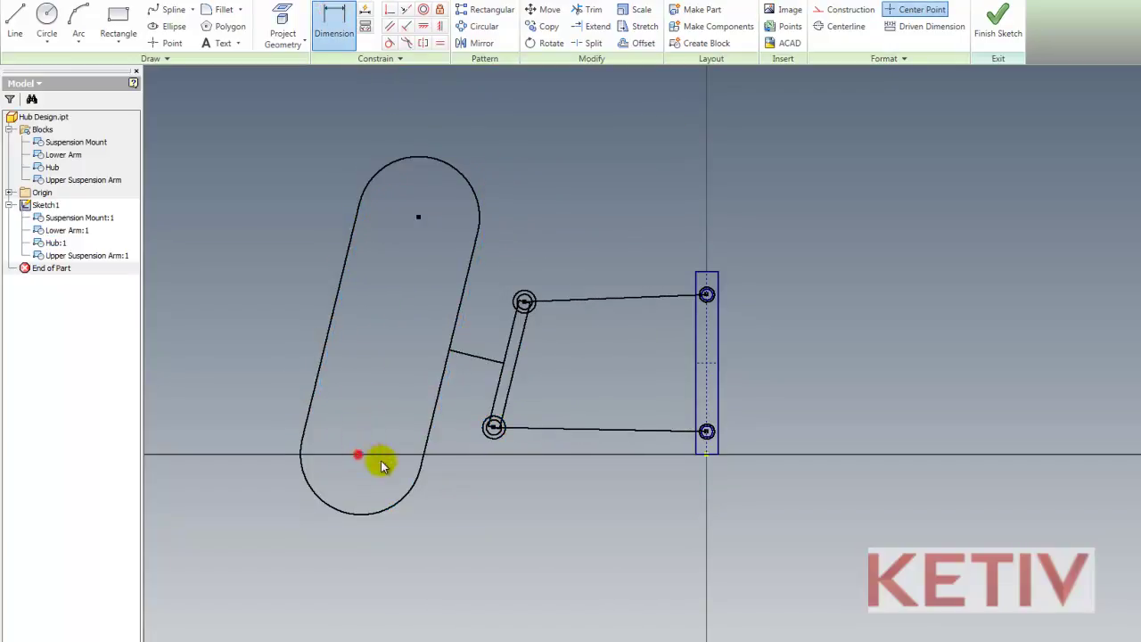
{"action": "left_click", "coordinate": [706, 431]}
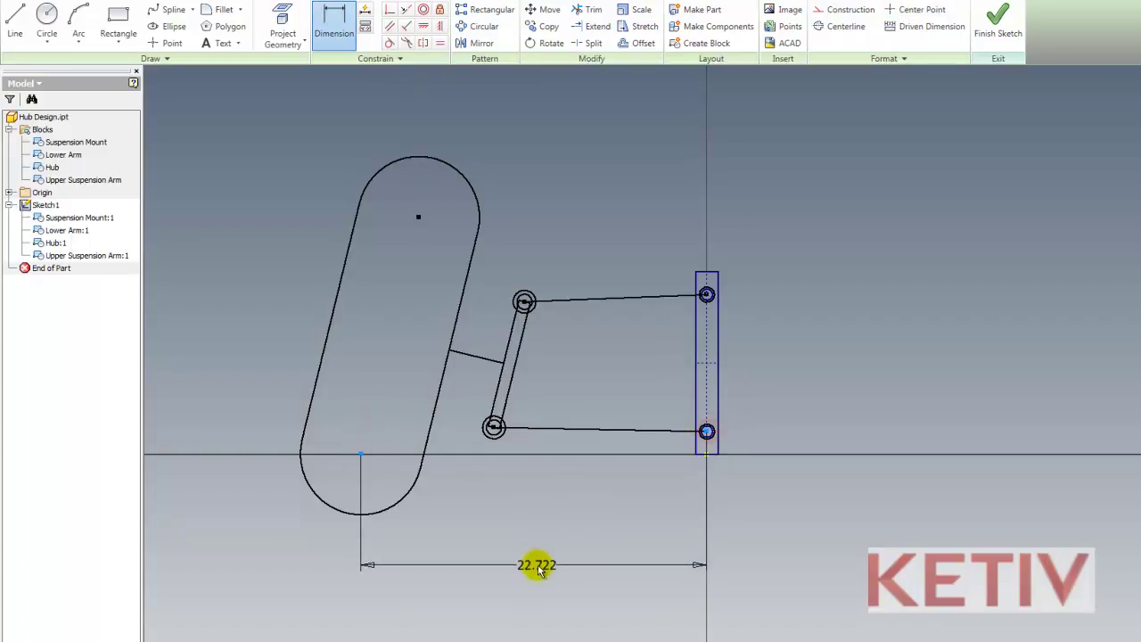
{"action": "left_click", "coordinate": [538, 567]}
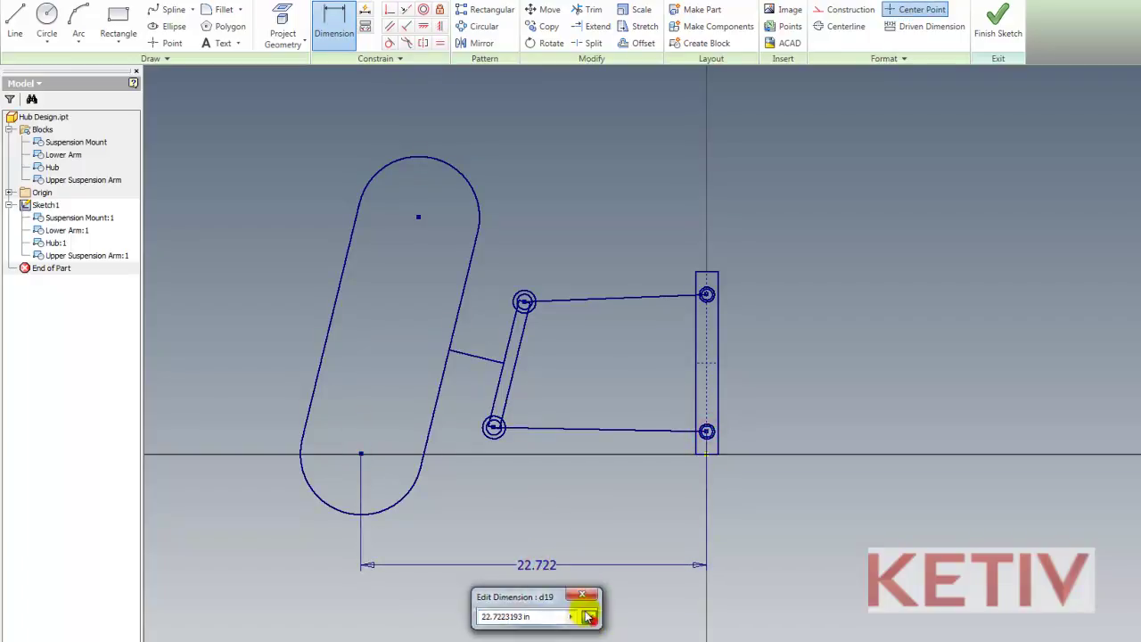
{"action": "left_click", "coordinate": [593, 622]}
{"action": "key", "text": "Escape"}
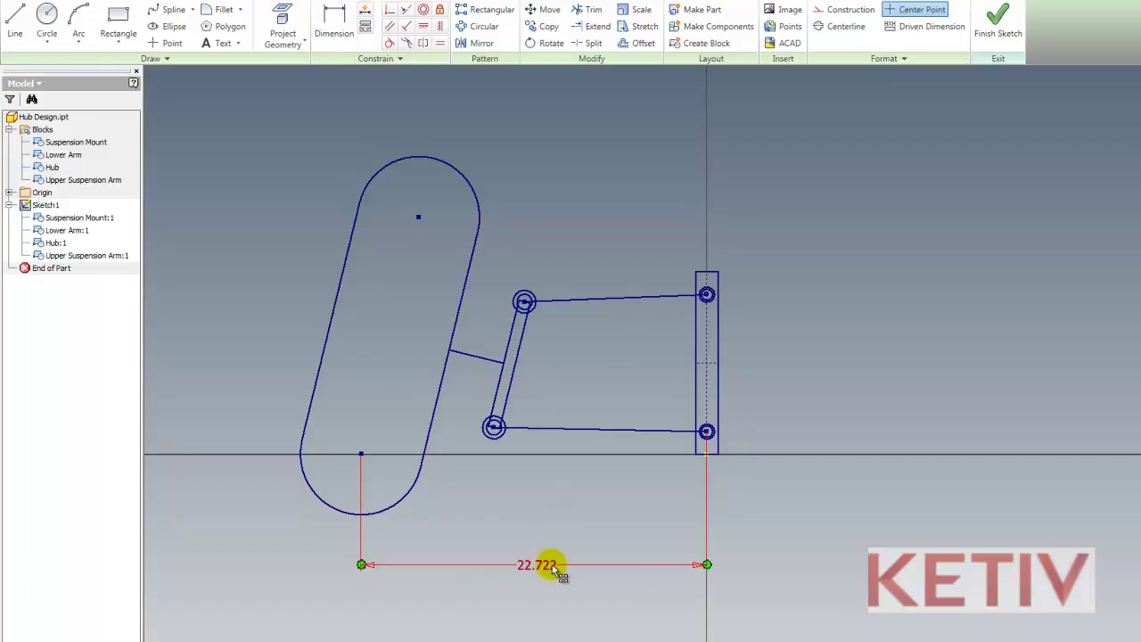
Make the 22.722 dimension driven and drag the hub and lower arm to watch it update
{"action": "left_click", "coordinate": [550, 564]}
{"action": "left_click", "coordinate": [891, 30]}
{"action": "left_click", "coordinate": [892, 29]}
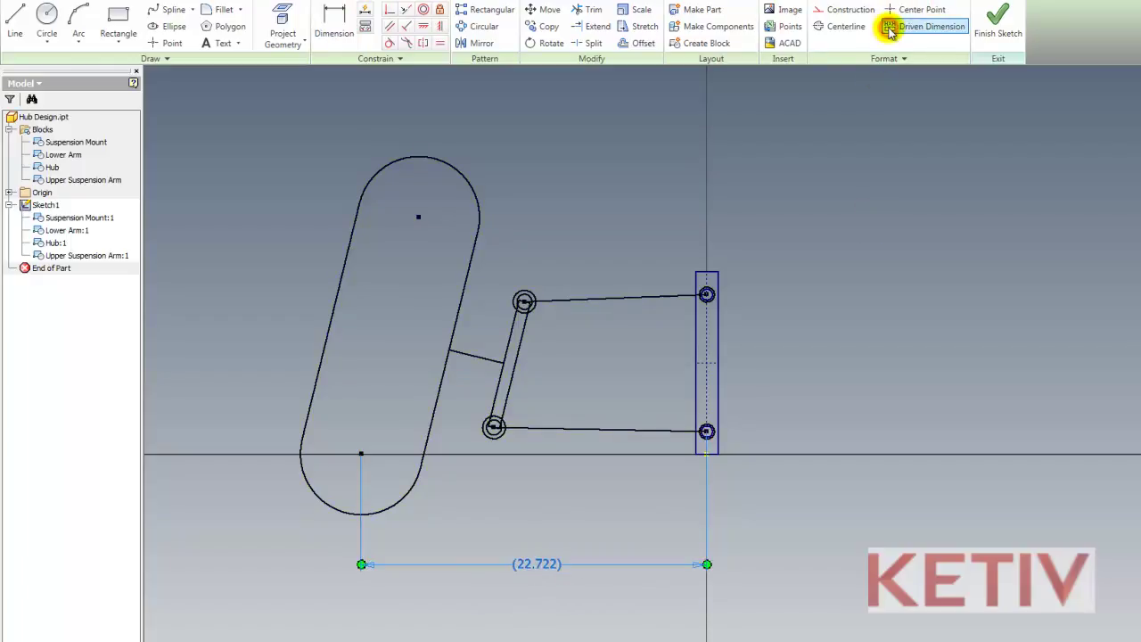
{"action": "left_click", "coordinate": [892, 230]}
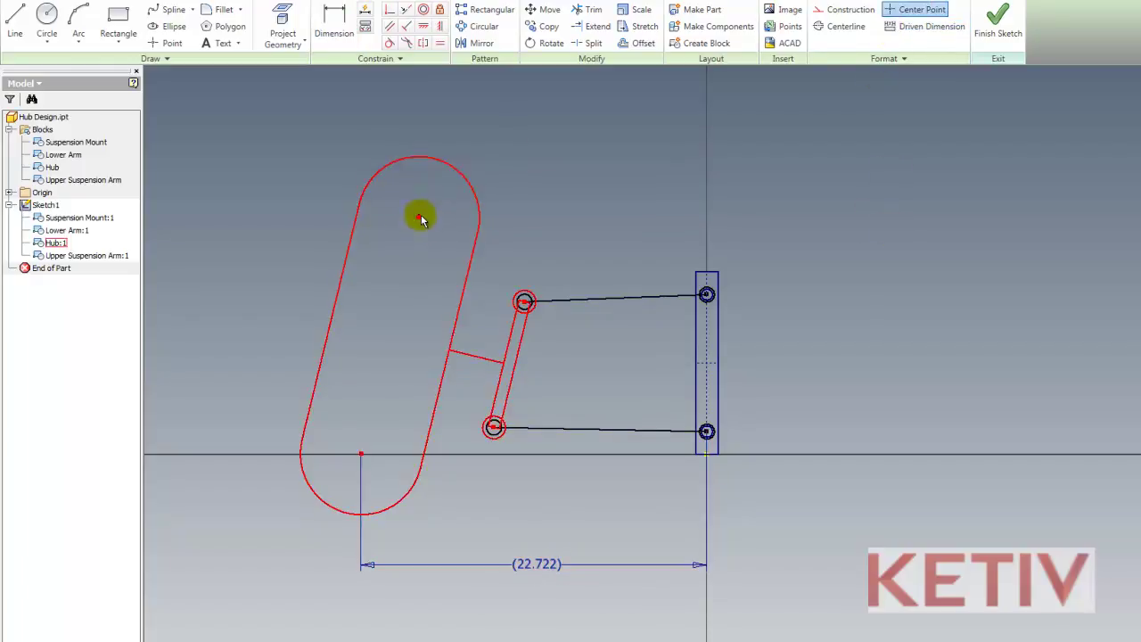
{"action": "left_click_drag", "start_coordinate": [417, 217], "coordinate": [447, 154]}
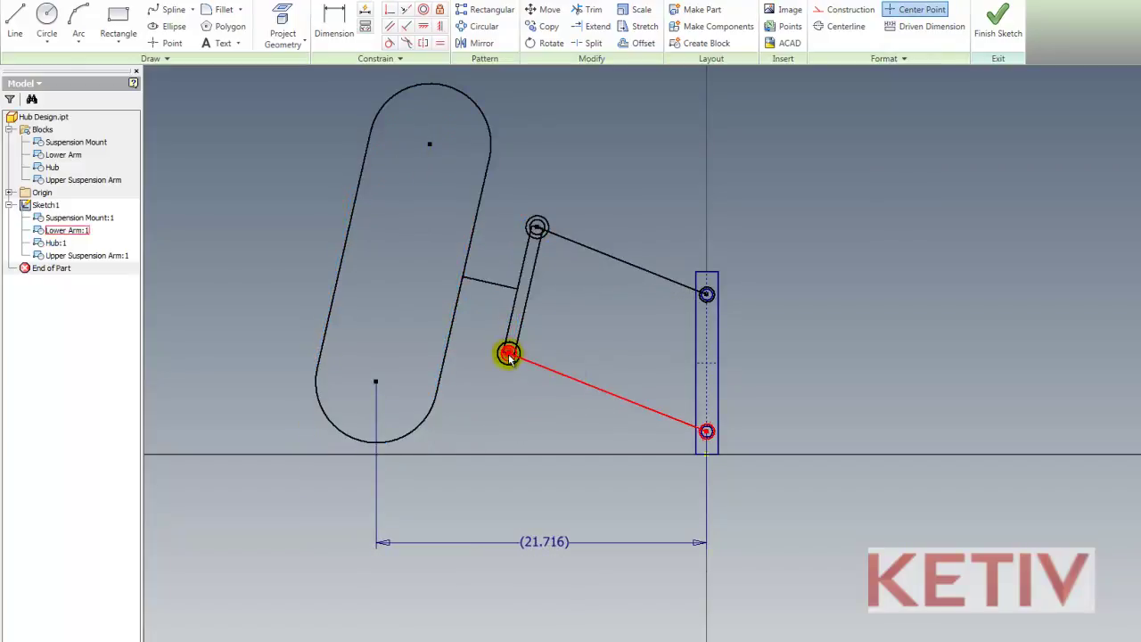
{"action": "left_click_drag", "start_coordinate": [510, 355], "coordinate": [461, 471]}
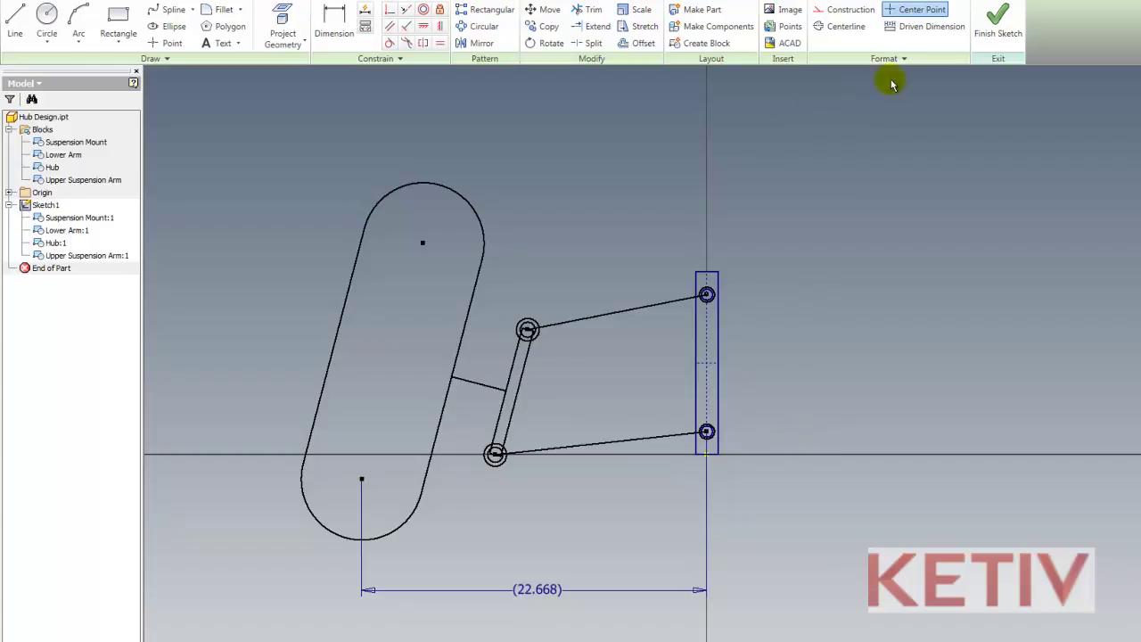
Edit the Upper Suspension Arm block, change its 12.000 length to 12.5, and finish editing
{"action": "right_click", "coordinate": [681, 309]}
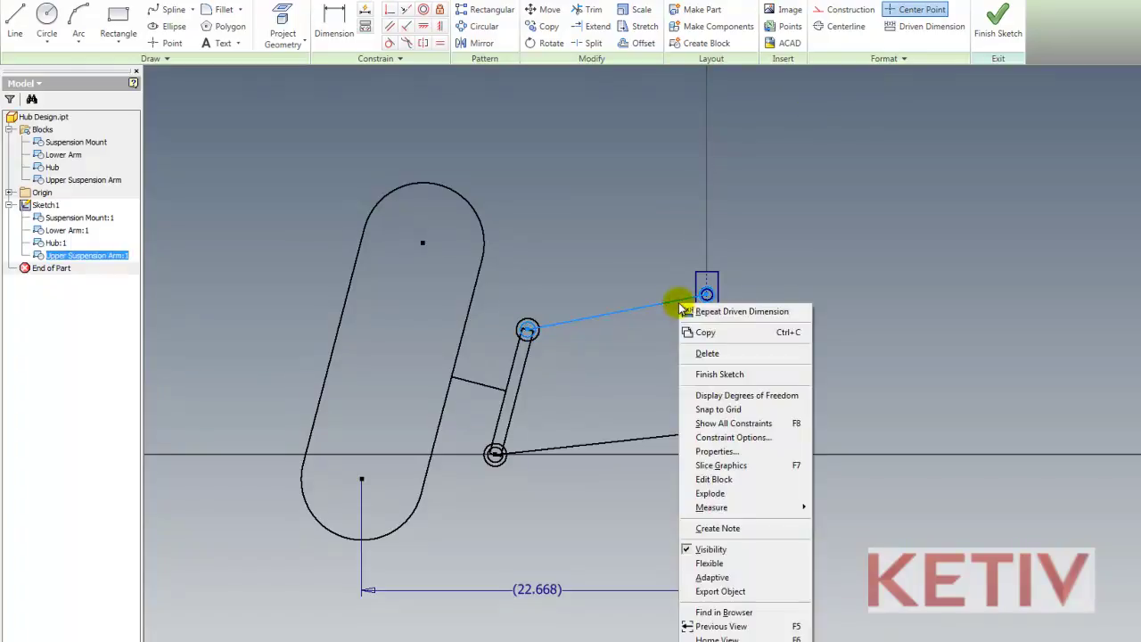
{"action": "left_click", "coordinate": [714, 478]}
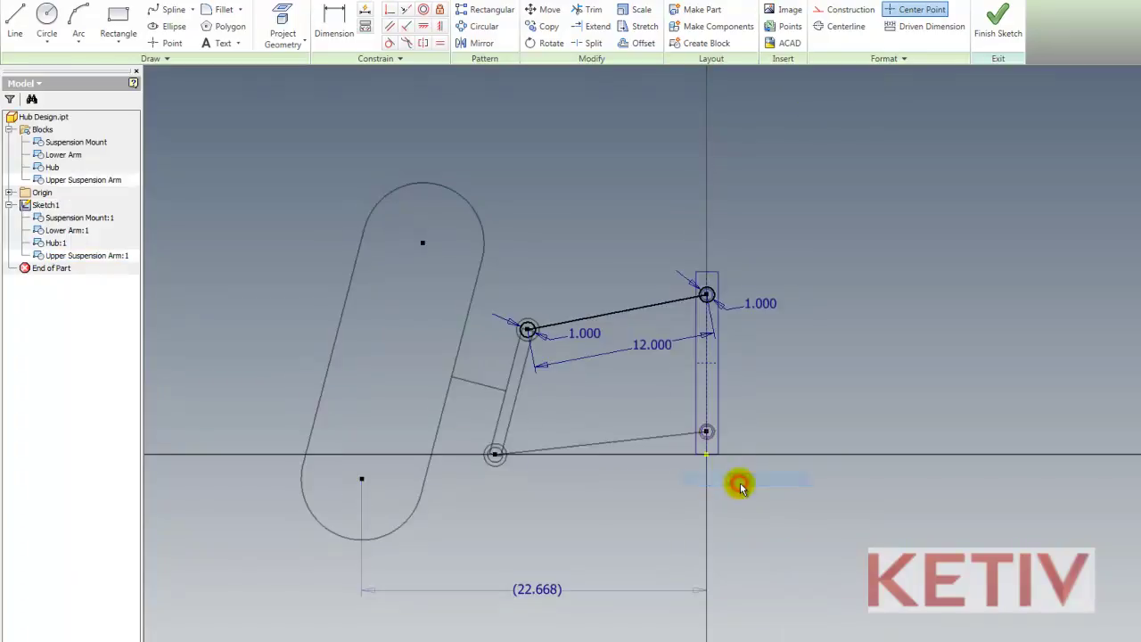
{"action": "double_click", "coordinate": [640, 353]}
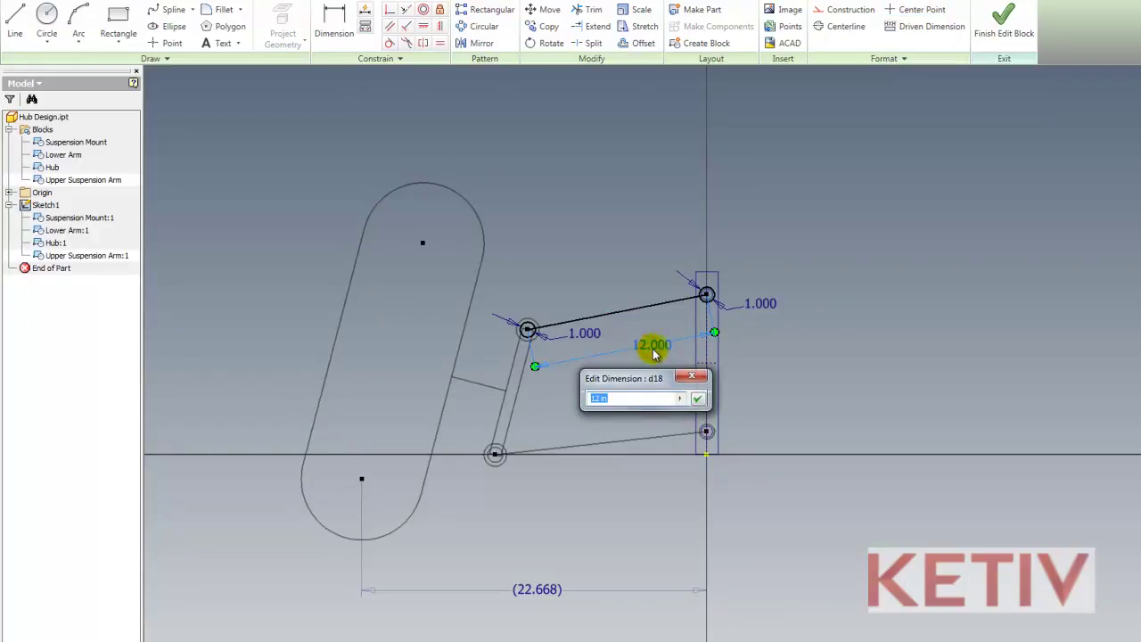
{"action": "type", "text": "12.5"}
{"action": "key", "text": "Return"}
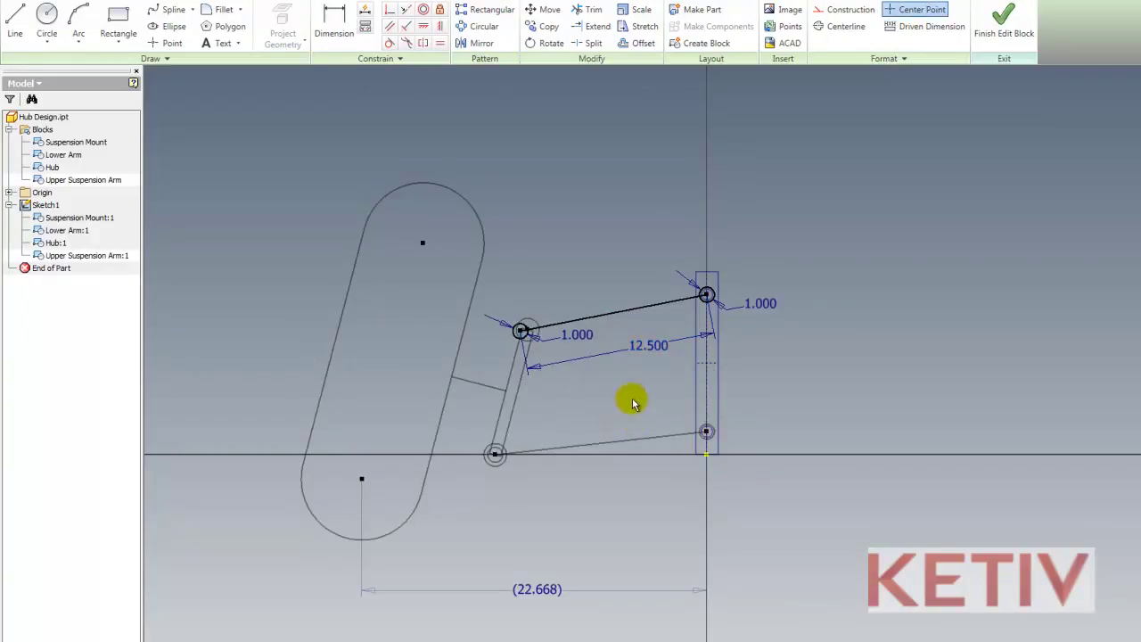
{"action": "right_click", "coordinate": [635, 192]}
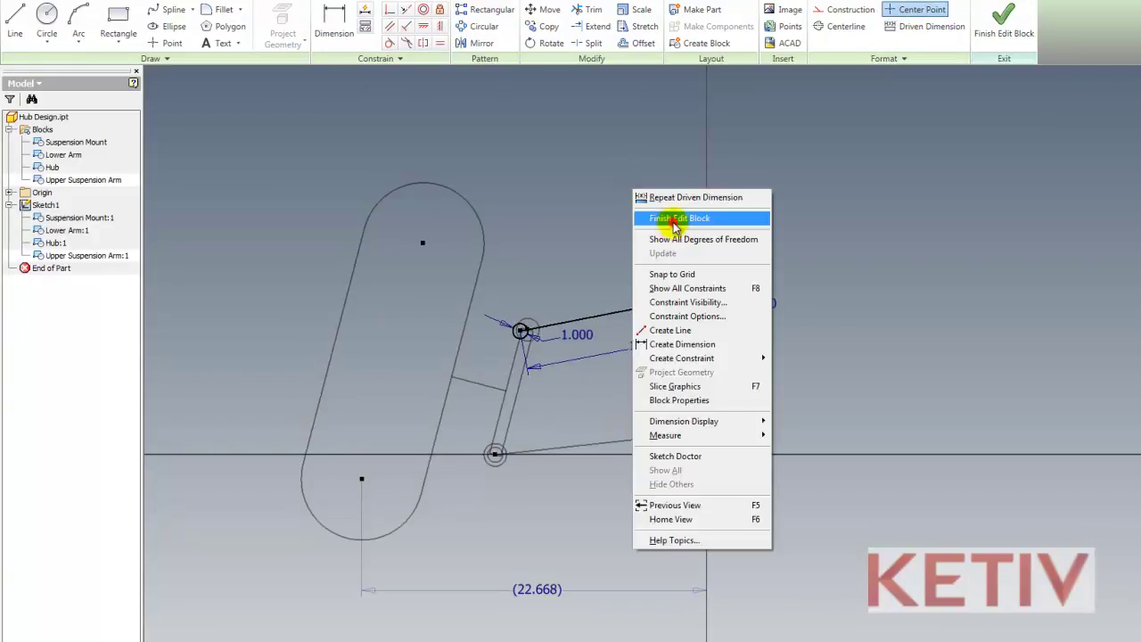
{"action": "left_click", "coordinate": [675, 223]}
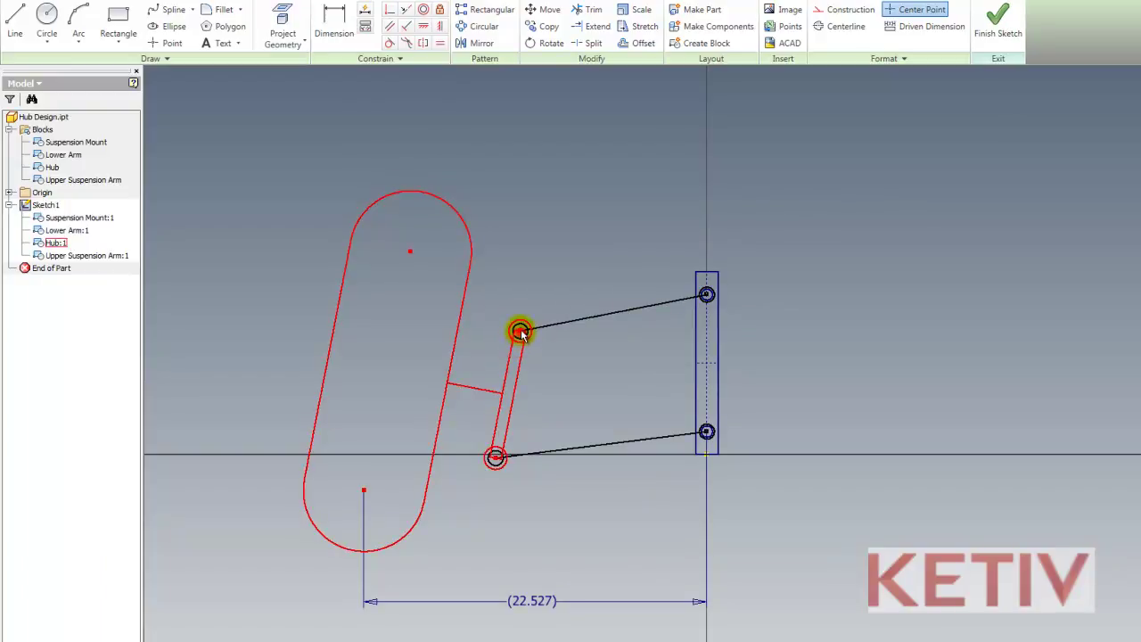
Flex the linkage, then edit the Lower Arm block's 14.000 length to 13.000 and finish
{"action": "left_click_drag", "start_coordinate": [521, 332], "coordinate": [512, 303]}
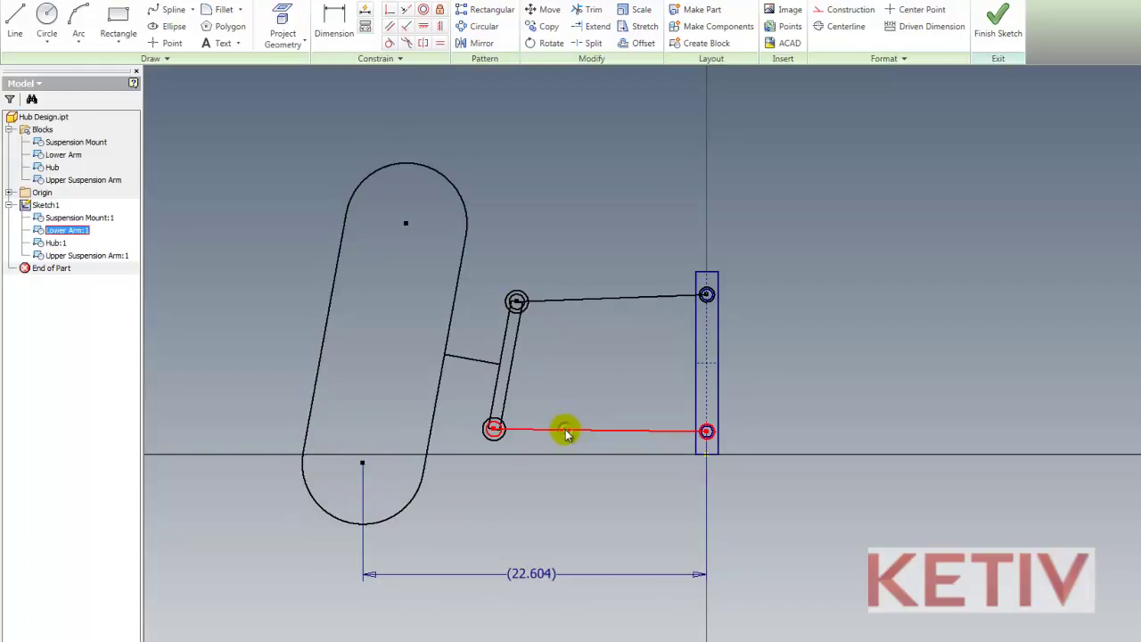
{"action": "right_click", "coordinate": [567, 432]}
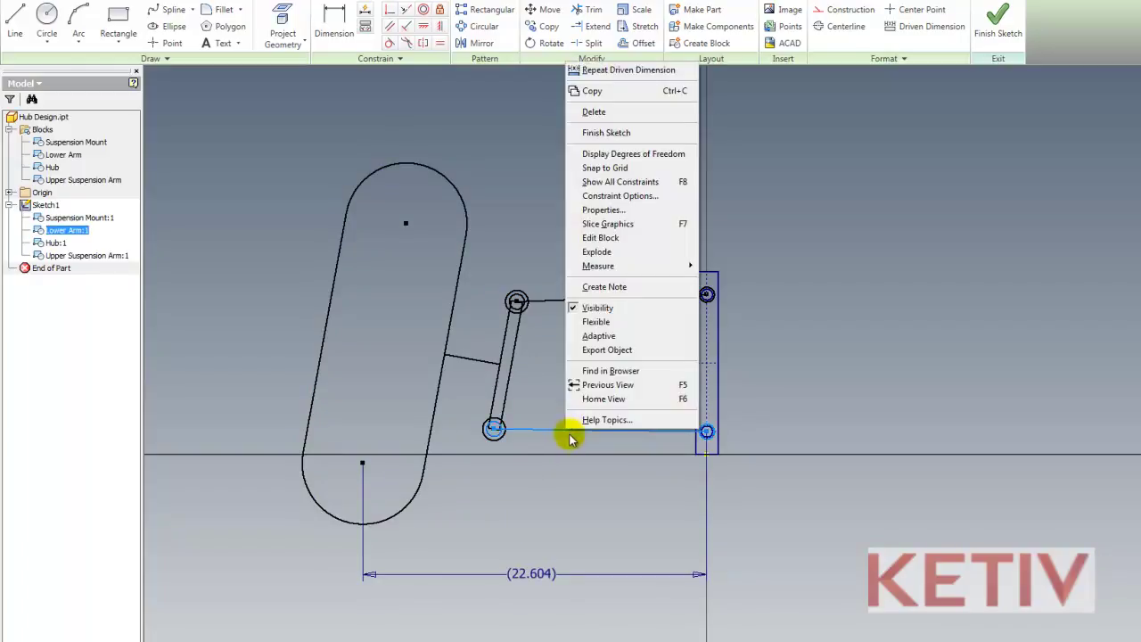
{"action": "left_click", "coordinate": [622, 238]}
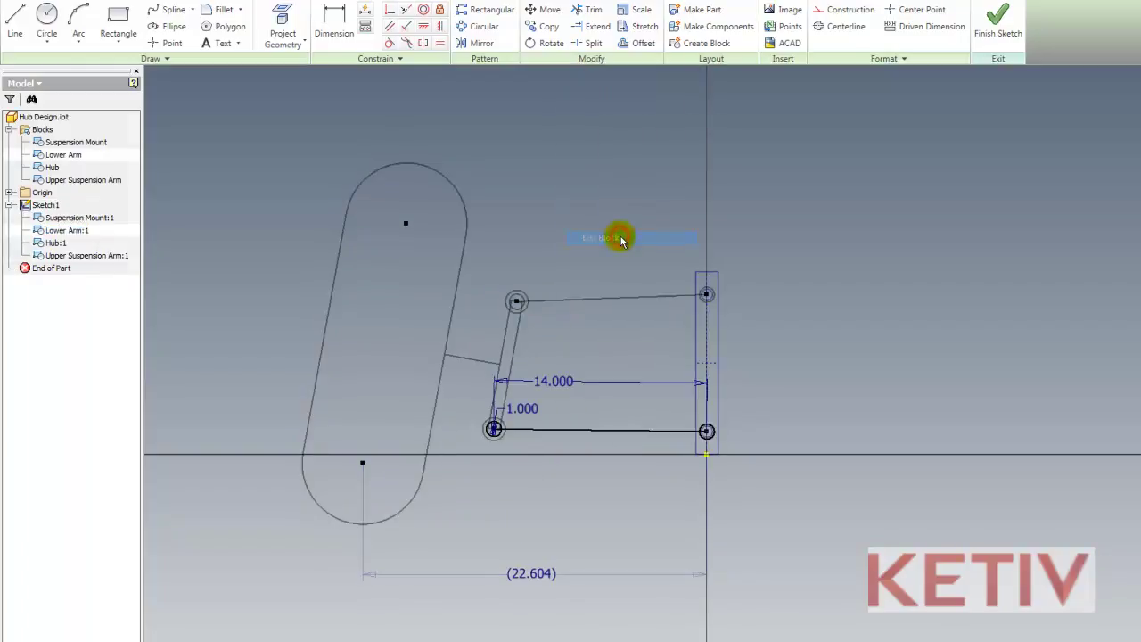
{"action": "double_click", "coordinate": [555, 385]}
{"action": "key", "text": "Return"}
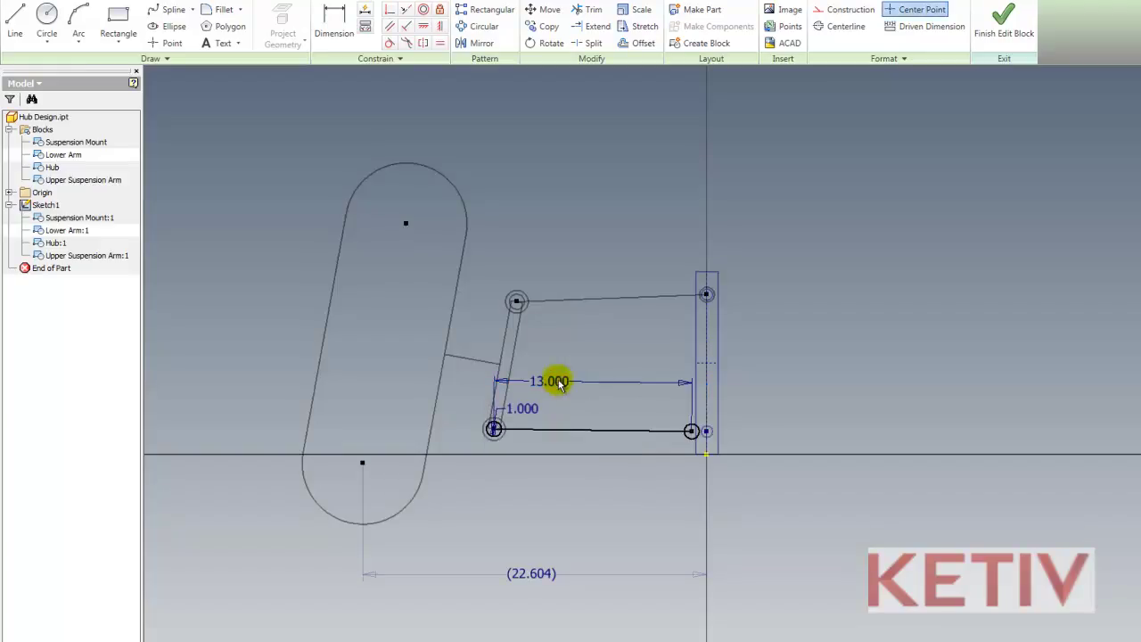
{"action": "right_click", "coordinate": [548, 193]}
{"action": "left_click", "coordinate": [585, 223]}
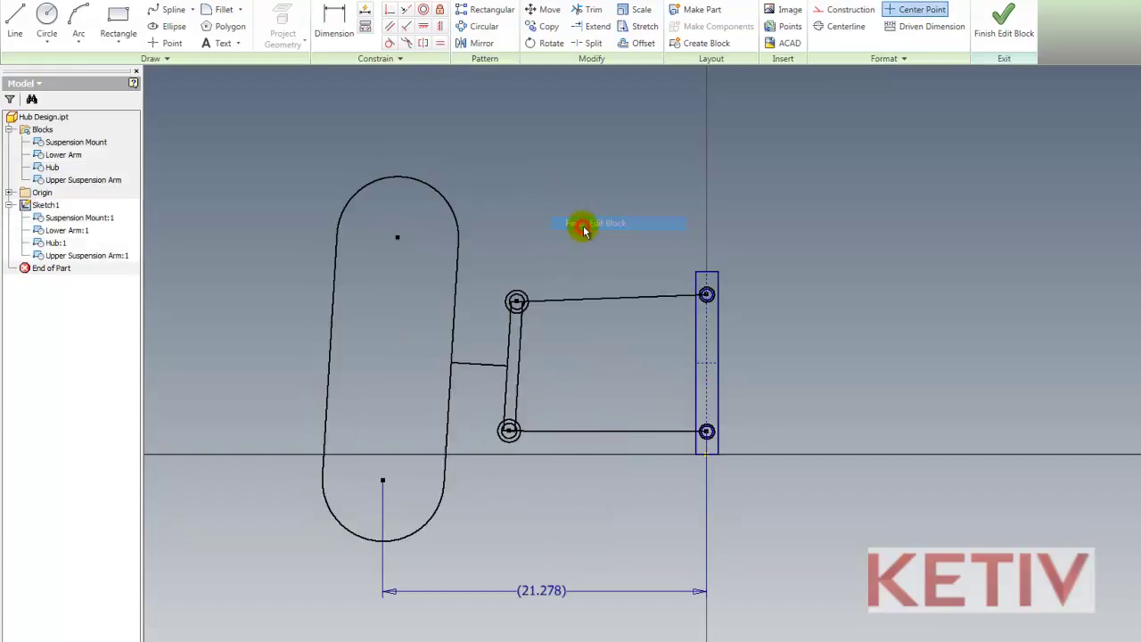
{"action": "mouse_move", "coordinate": [517, 301]}
{"action": "left_mouse_down"}
{"action": "mouse_move", "coordinate": [526, 237]}
{"action": "mouse_move", "coordinate": [509, 333]}
{"action": "mouse_move", "coordinate": [520, 249]}
{"action": "mouse_move", "coordinate": [509, 301]}
{"action": "left_mouse_up"}
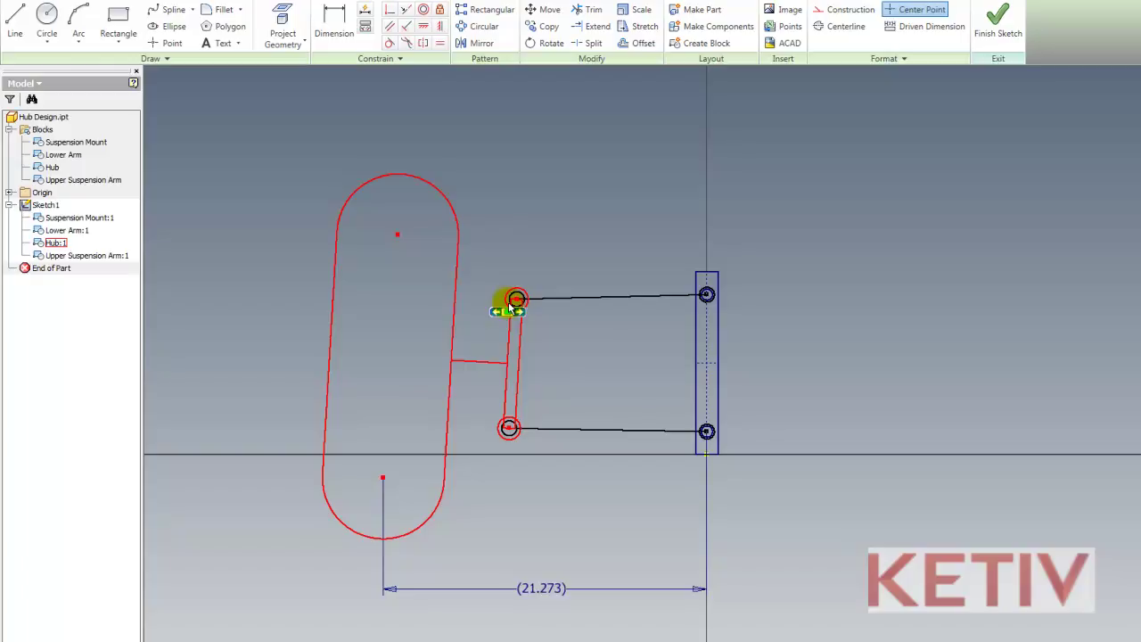